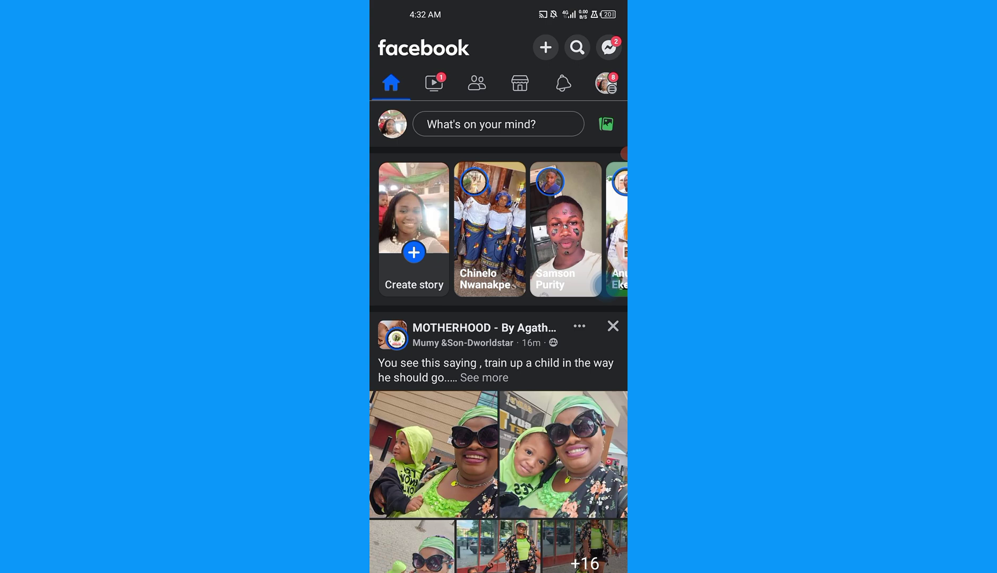
- From the Menu tab, expand Settings & privacy and open Settings
click(606, 84)
scroll(498, 318, down, 2)
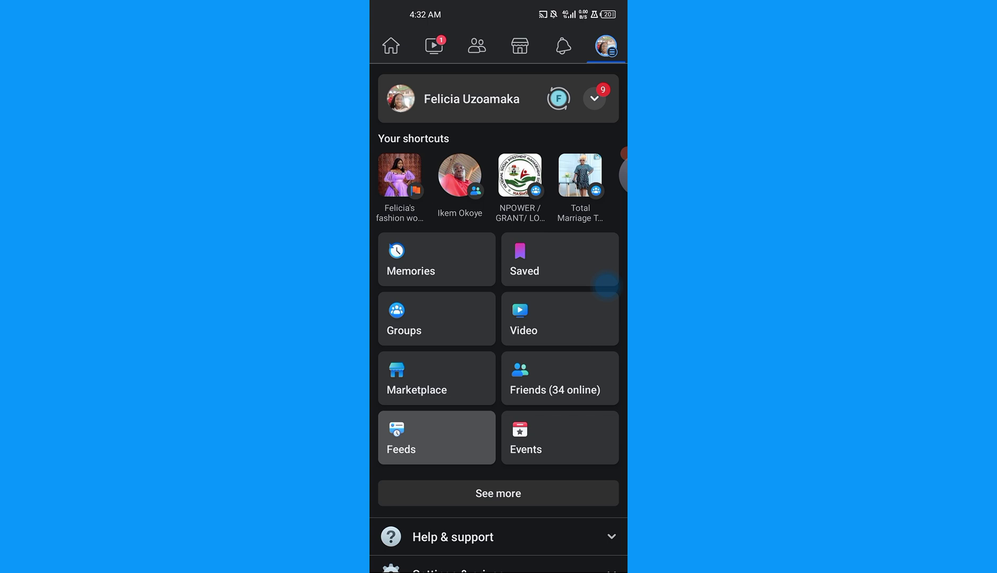
click(607, 288)
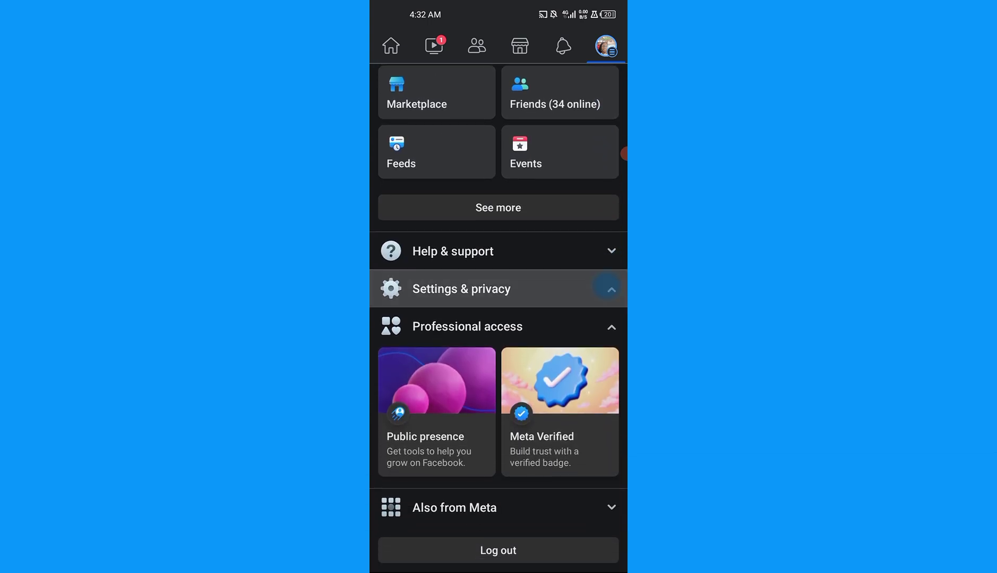
click(498, 126)
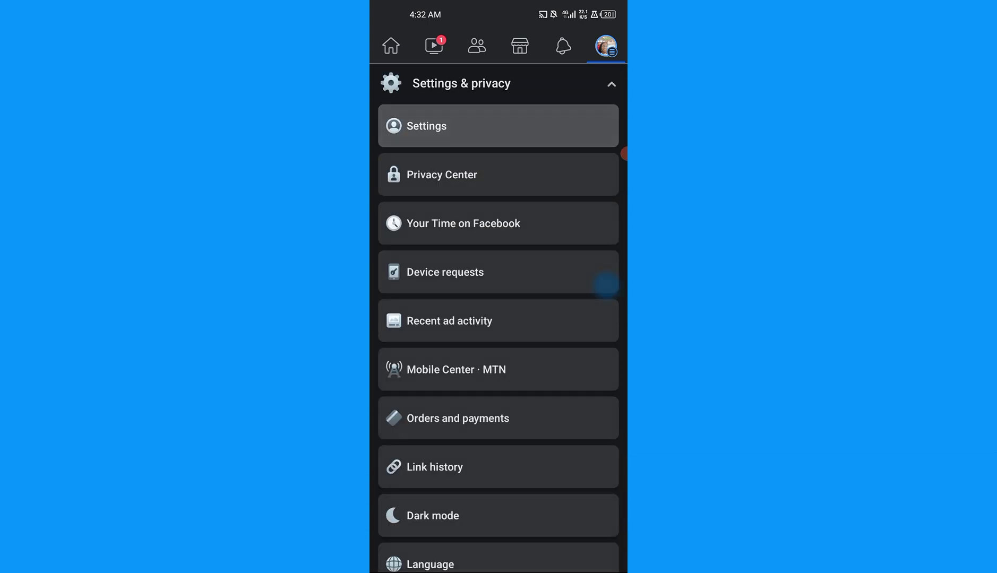
- Scroll the Settings & privacy page down to the Your information section
scroll(607, 287, down, 5)
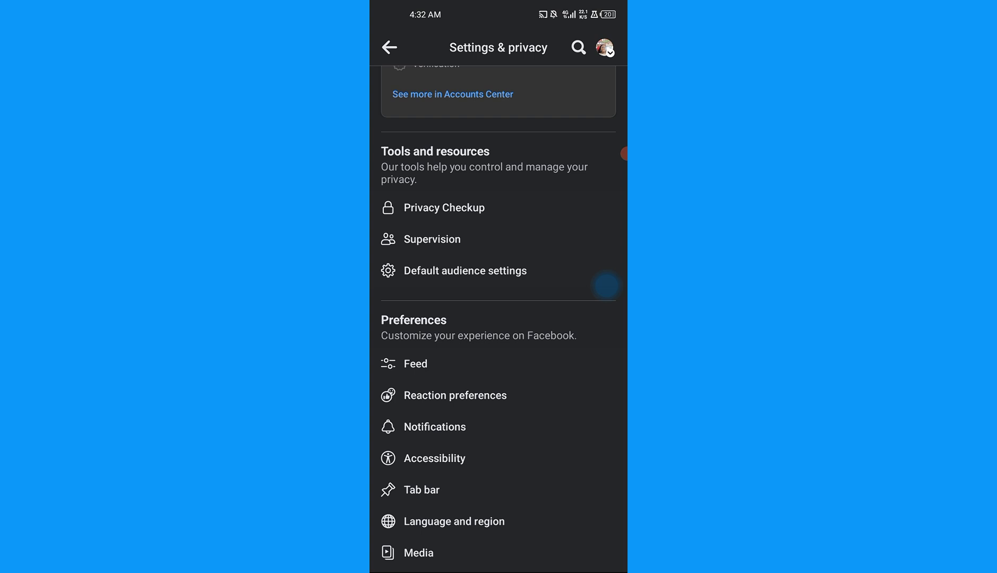
scroll(606, 287, down, 5)
scroll(606, 287, down, 2)
scroll(607, 286, down, 1)
scroll(607, 287, down, 3)
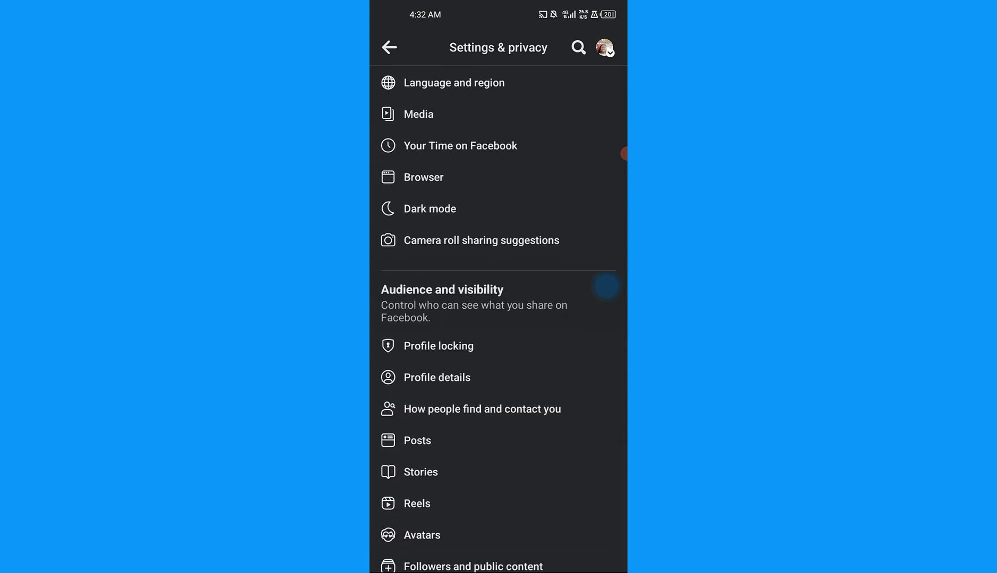
scroll(607, 286, down, 3)
scroll(607, 287, down, 4)
scroll(607, 287, down, 2)
scroll(607, 286, down, 3)
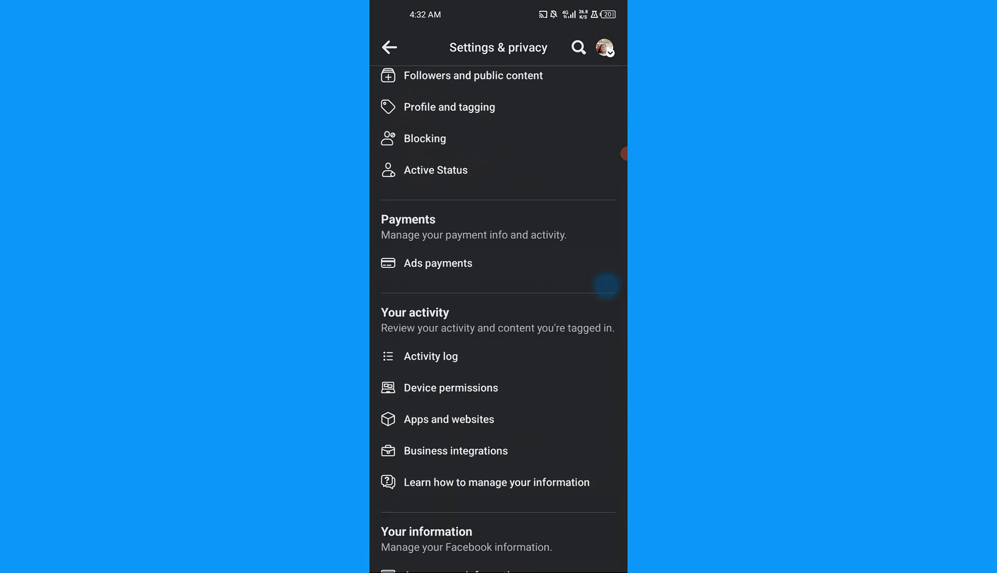
scroll(607, 287, down, 2)
scroll(607, 287, down, 3)
scroll(606, 287, down, 1)
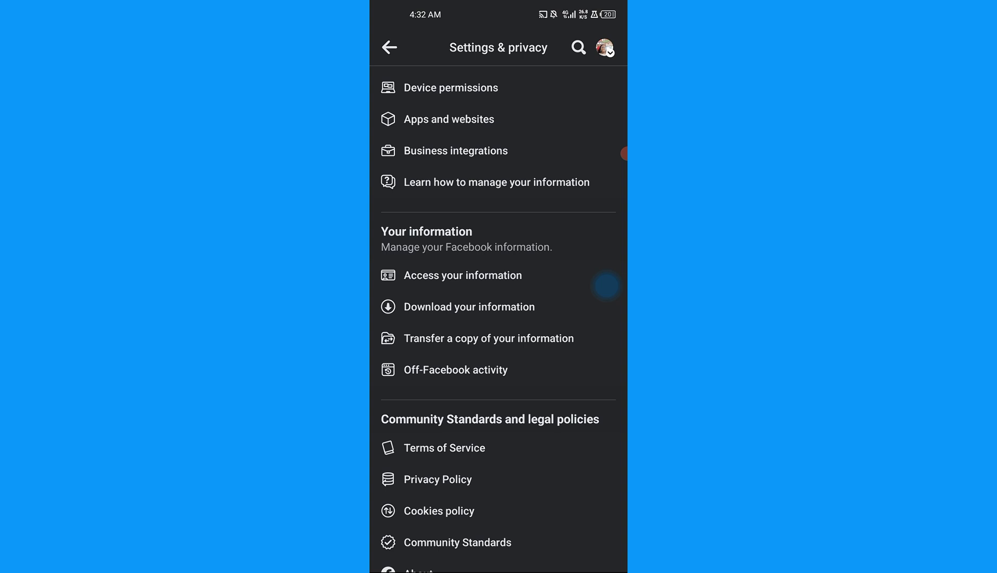
- Go to Download your information in Accounts Center, then leave it
click(607, 287)
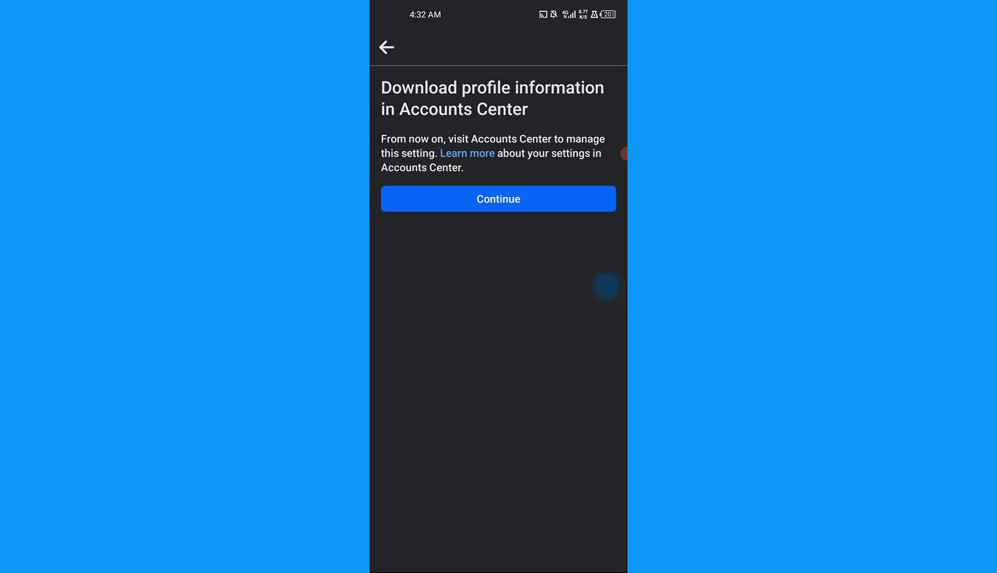
click(497, 198)
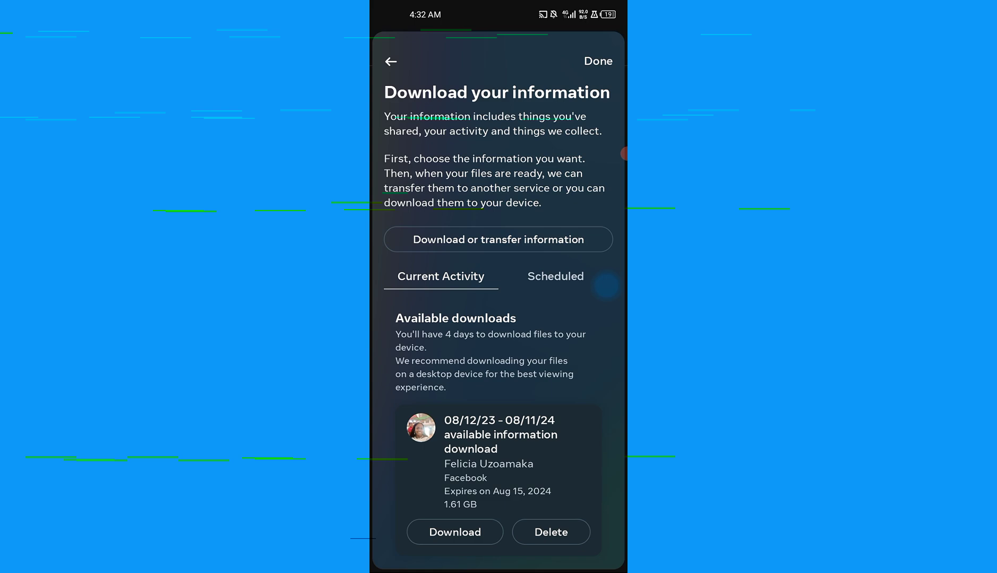
key(Escape)
key(Escape)
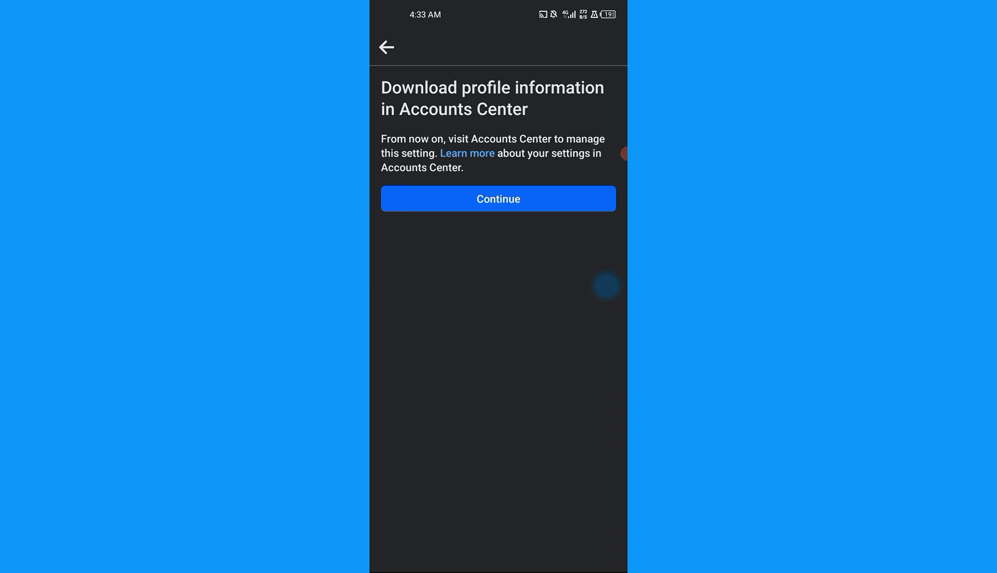
- Back out through Settings and the main menu to the Home feed
click(386, 47)
click(390, 45)
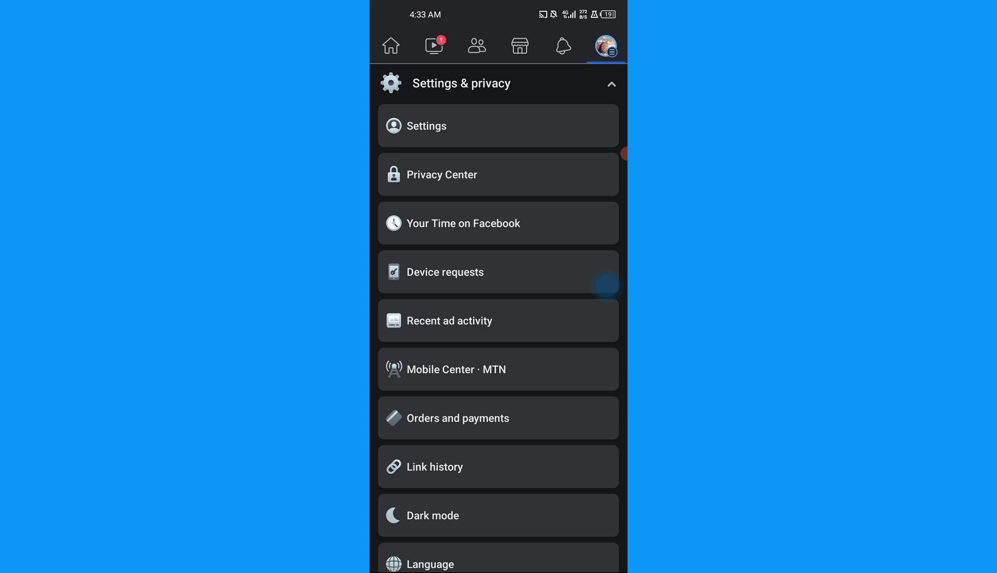
drag(607, 285, 603, 284)
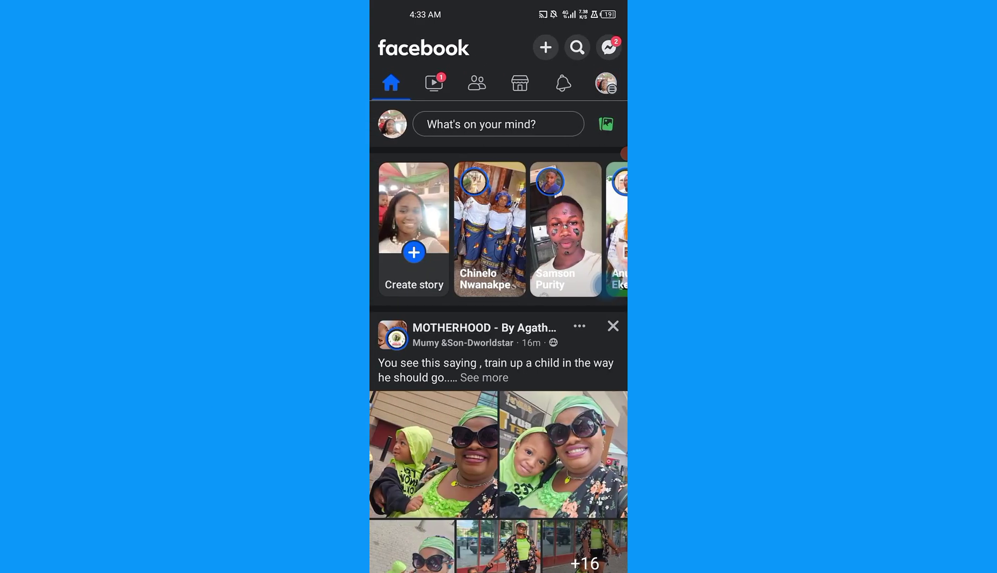
- Open the 'files you requested are ready to download' notification to see the 1.61 GB download
click(563, 82)
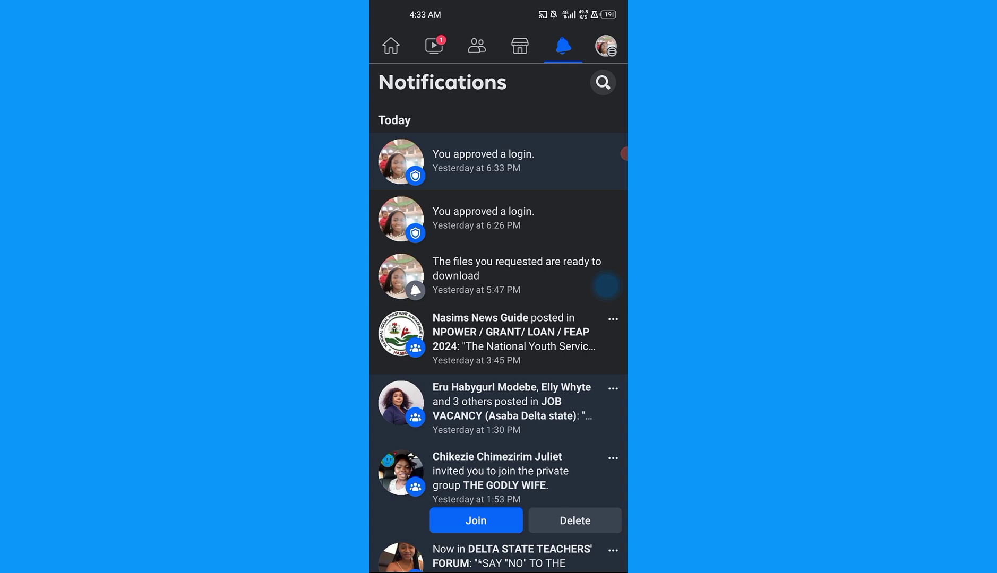
click(606, 285)
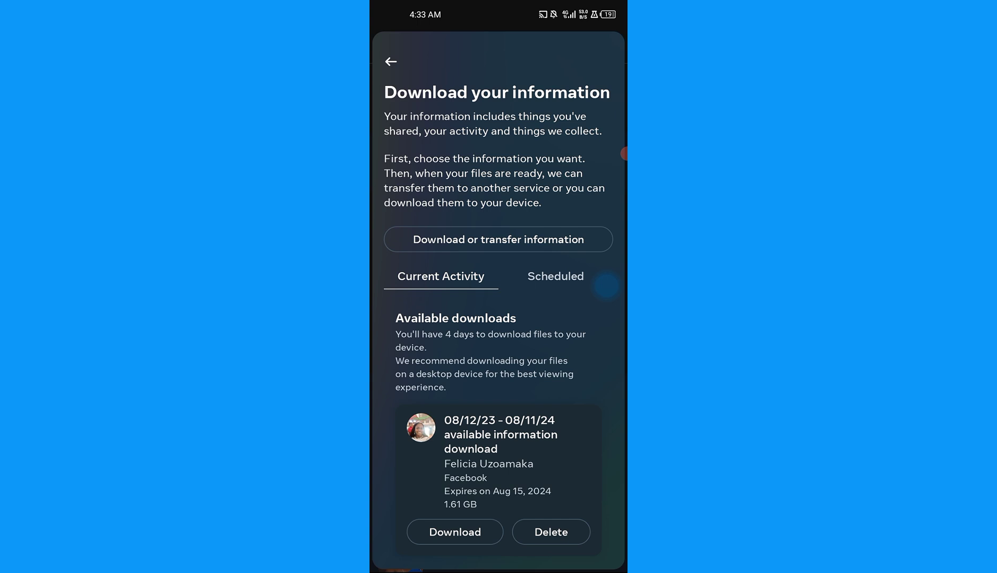
- Leave Facebook for the app drawer and open Files to the Downloads folder
key(super)
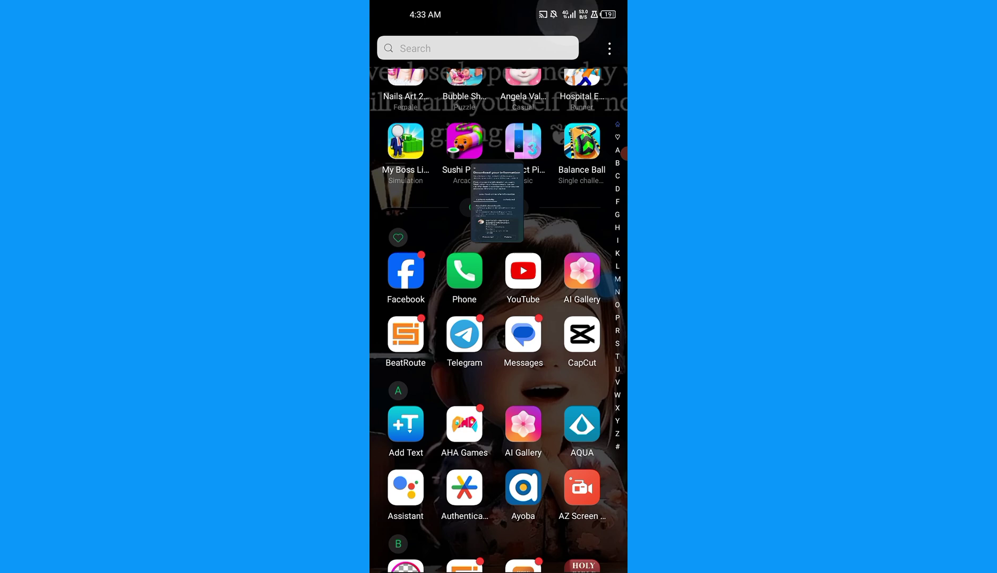
scroll(499, 319, down, 2)
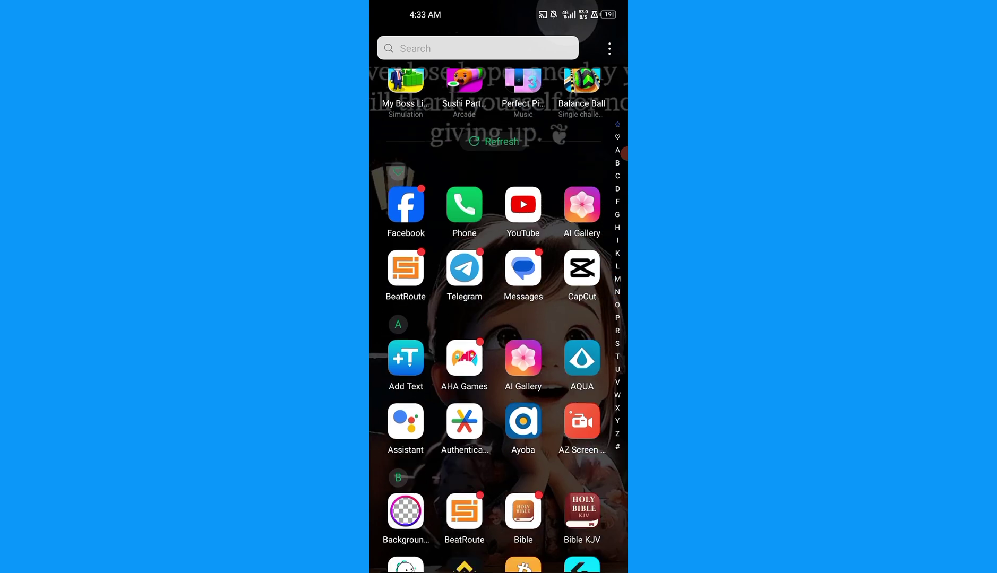
scroll(499, 319, down, 2)
scroll(499, 319, down, 2)
scroll(499, 318, down, 3)
scroll(499, 318, down, 1)
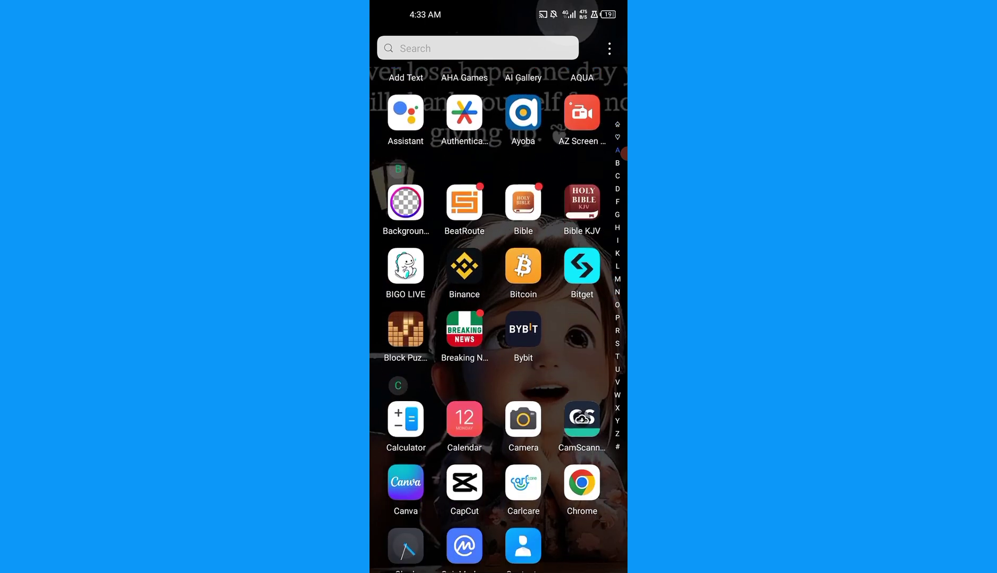
scroll(499, 318, down, 5)
scroll(499, 318, down, 3)
scroll(499, 318, up, 1)
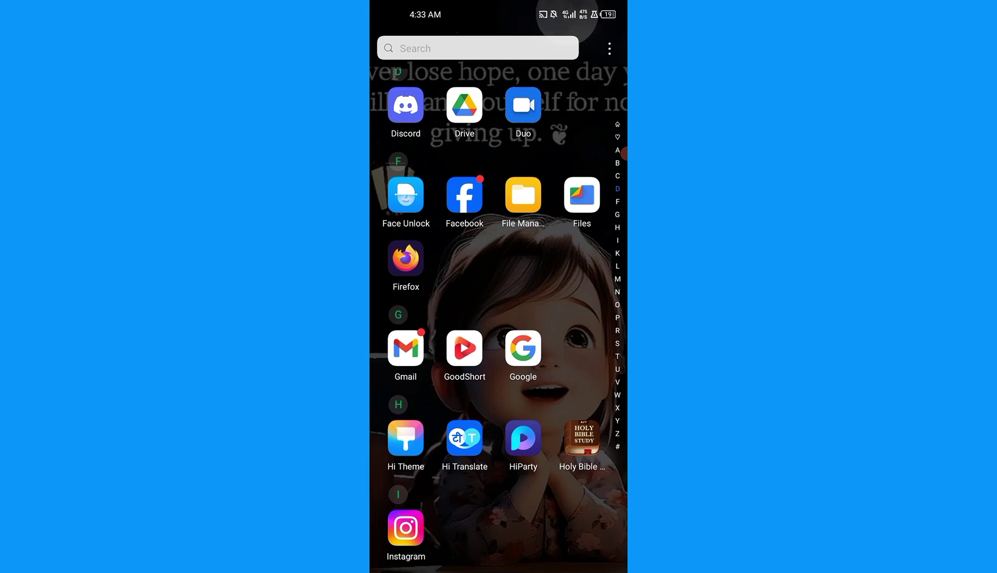
click(406, 254)
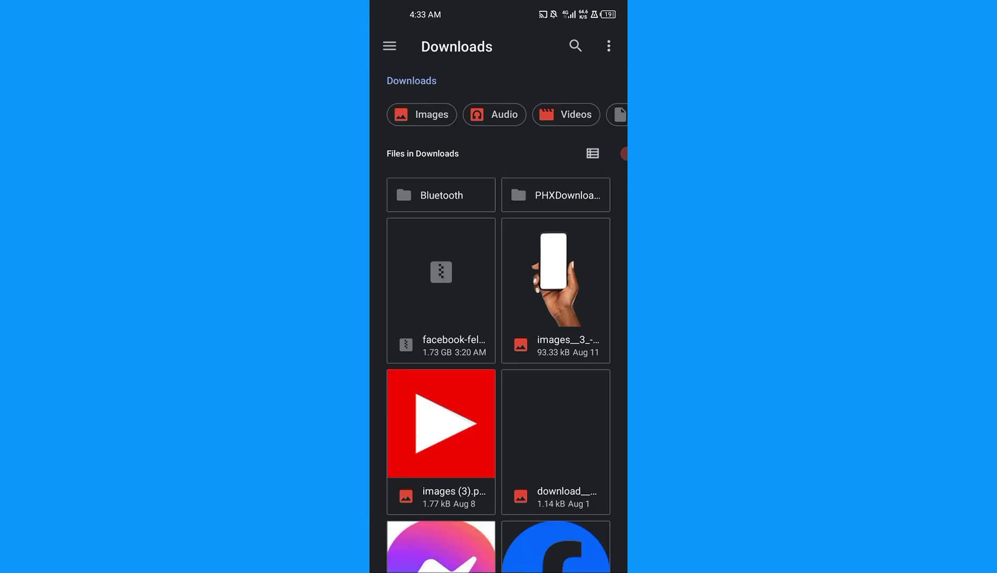
- Open the 1.73 GB facebook zip archive in Files
click(440, 290)
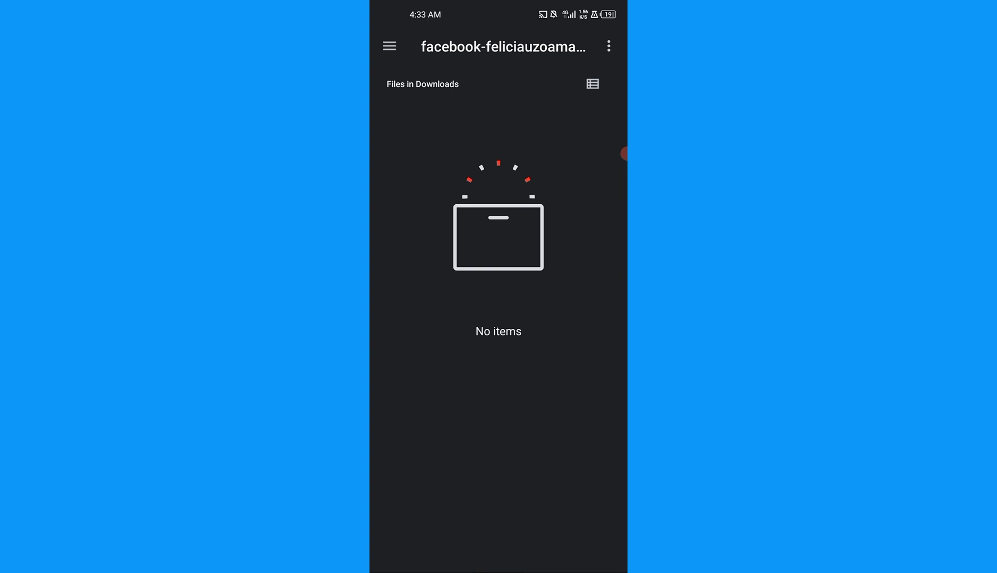
- Close Files and launch WPS Office to its Recent files list
key(Escape)
scroll(498, 318, down, 10)
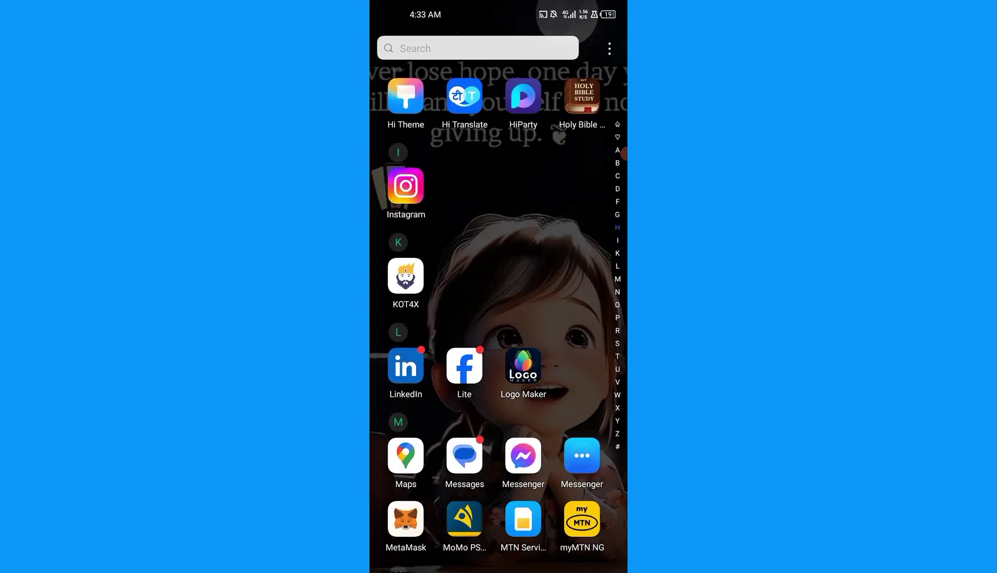
scroll(497, 318, down, 3)
scroll(497, 318, down, 10)
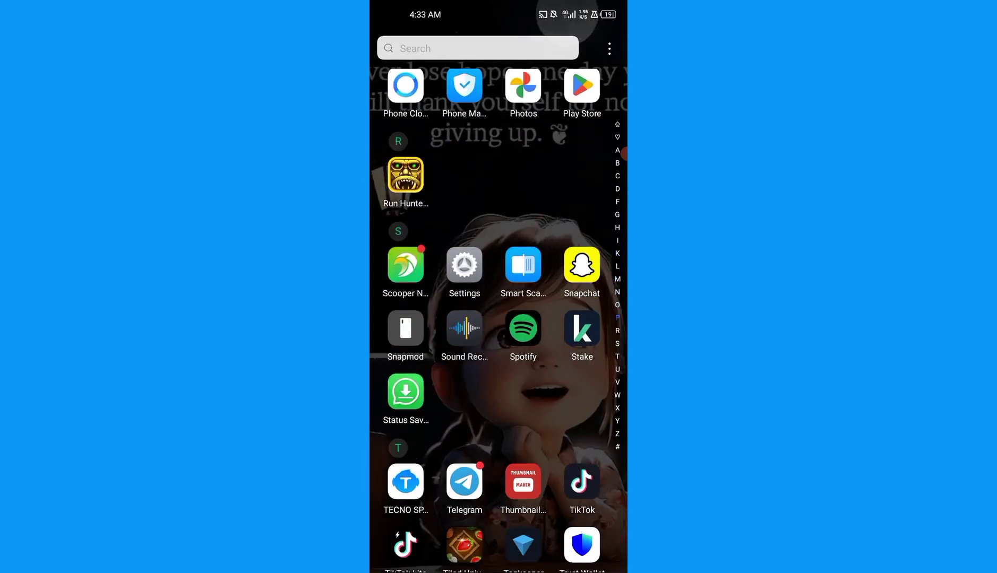
scroll(498, 318, down, 3)
scroll(498, 319, down, 5)
scroll(498, 318, down, 5)
scroll(497, 319, down, 3)
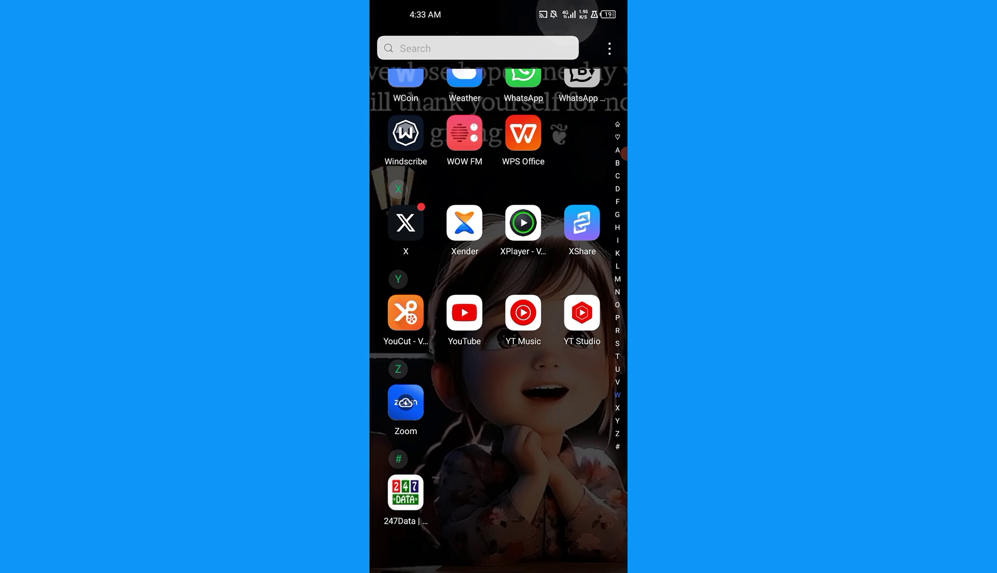
click(523, 132)
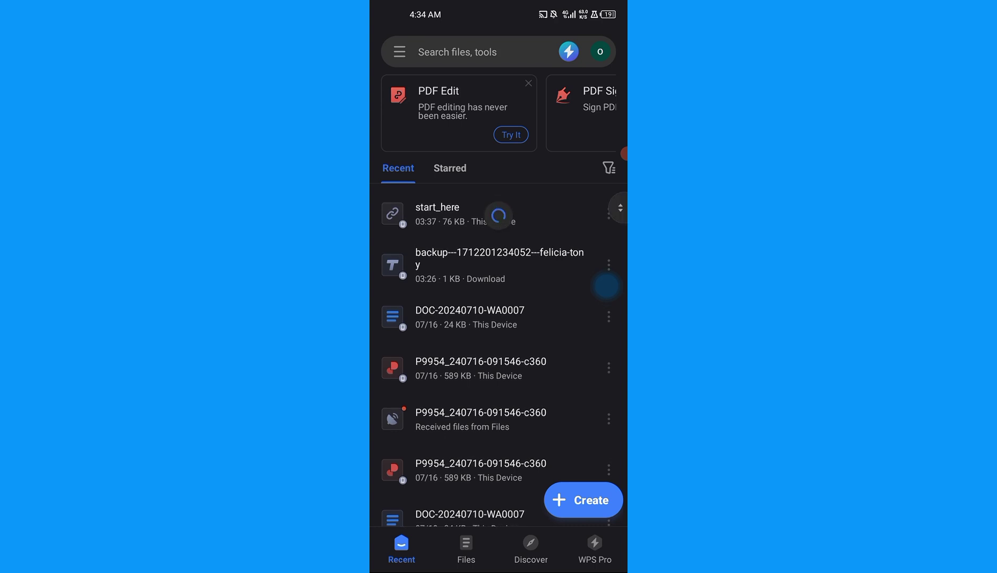
- In WPS Office's Files tab, open the Download folder's Facebook zip to list its contents
click(466, 549)
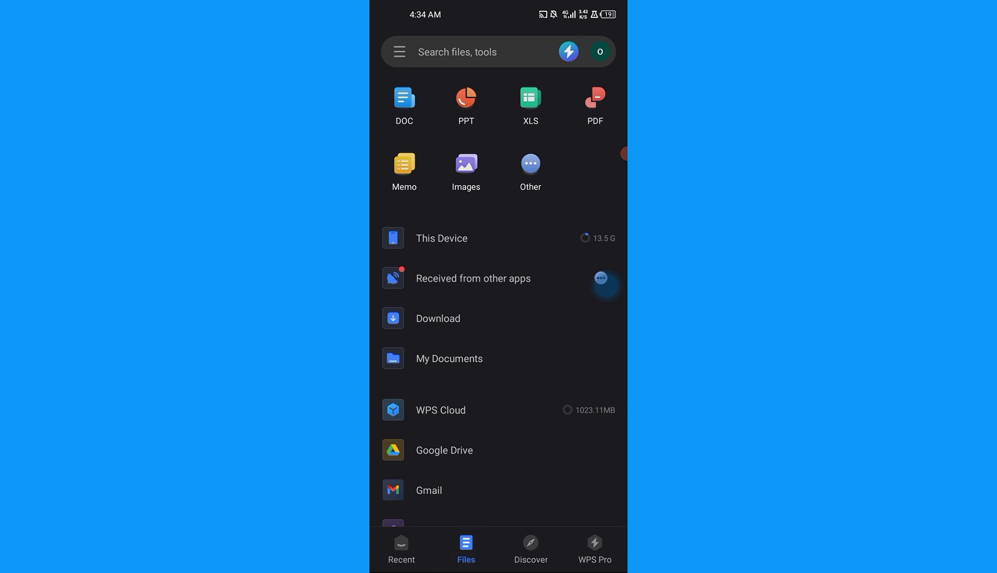
click(437, 318)
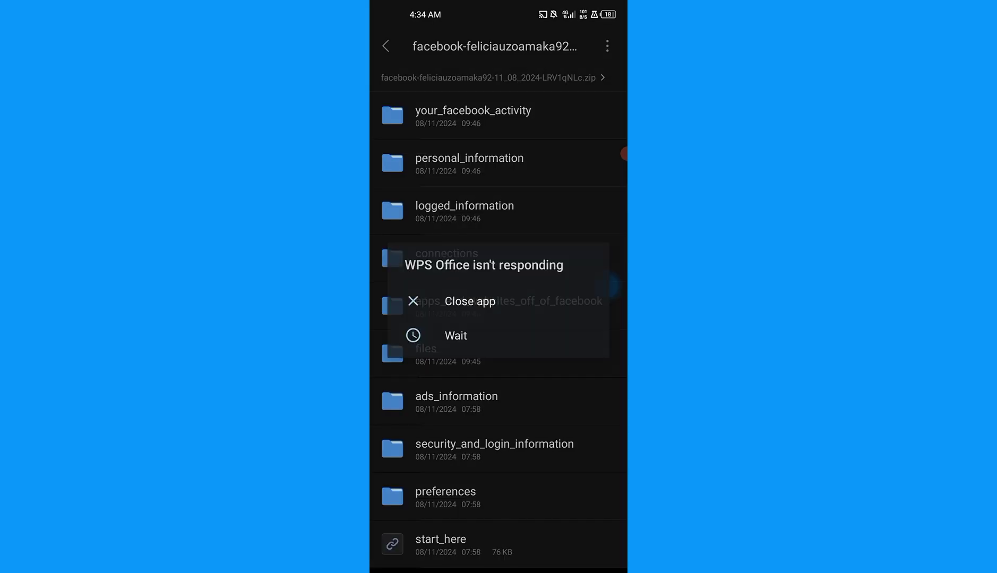
- Choose Wait on the 'isn't responding' dialog so the start_here page opens
click(480, 336)
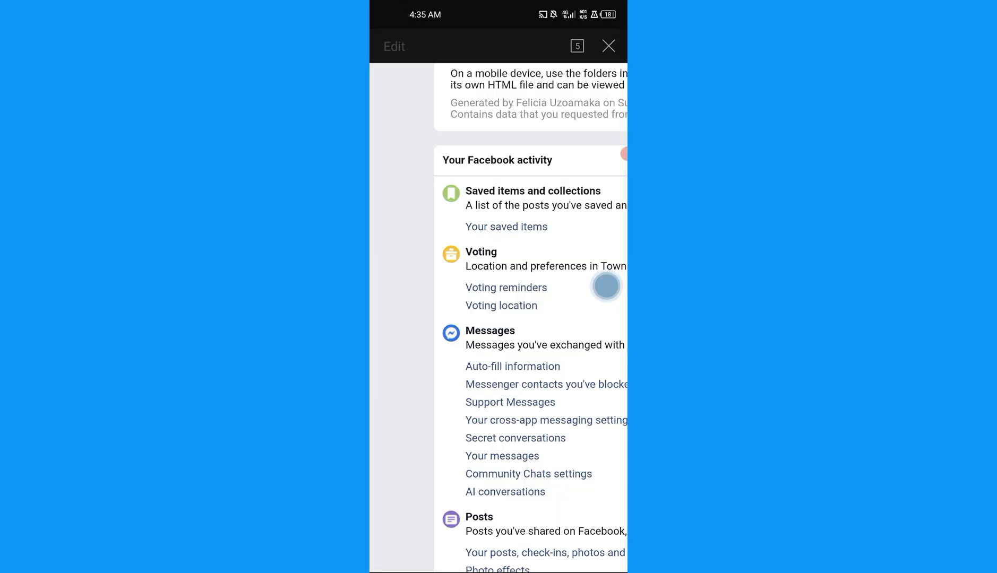
- Hide the viewer bars and swipe sideways to read the About your download lines
click(606, 286)
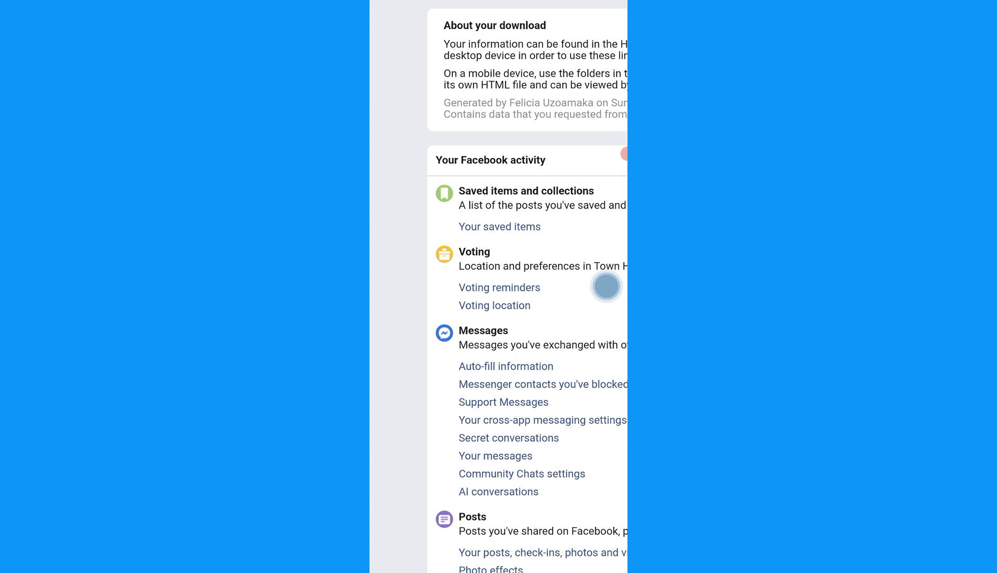
scroll(606, 287, right, 2)
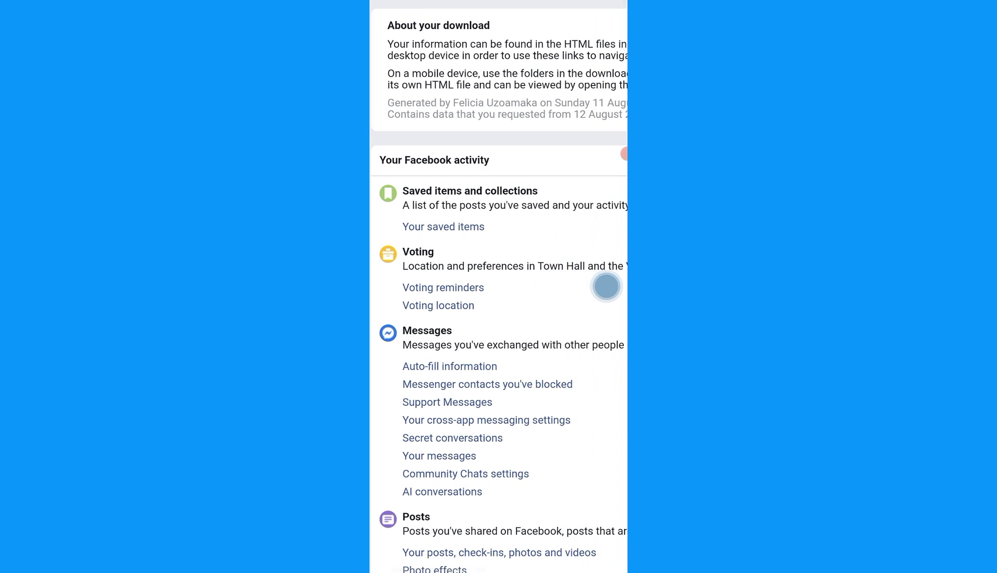
scroll(606, 287, right, 2)
scroll(606, 287, right, 2)
scroll(606, 287, right, 2)
scroll(606, 287, right, 2)
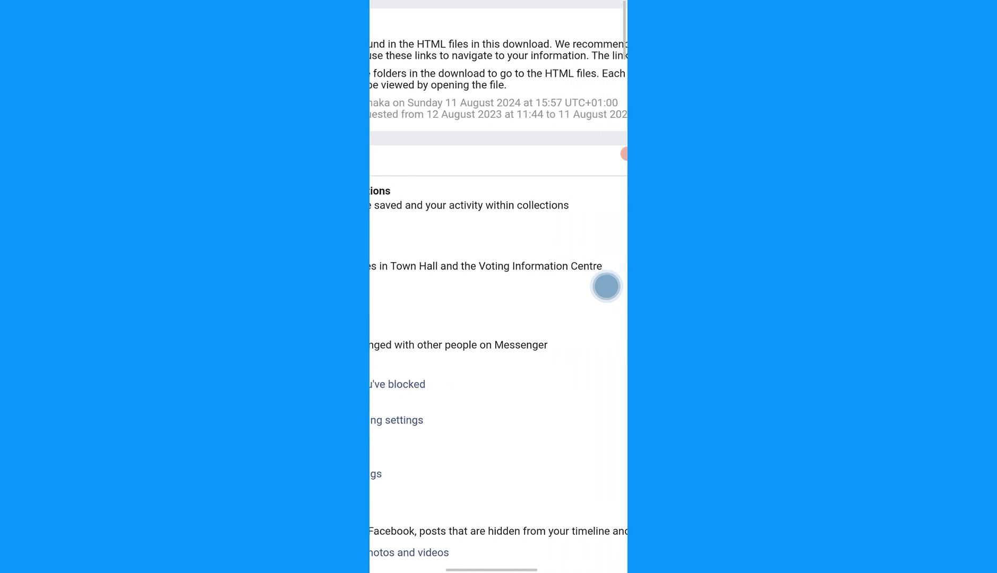
scroll(606, 287, right, 1)
scroll(606, 287, right, 1)
scroll(606, 287, right, 2)
scroll(606, 287, right, 1)
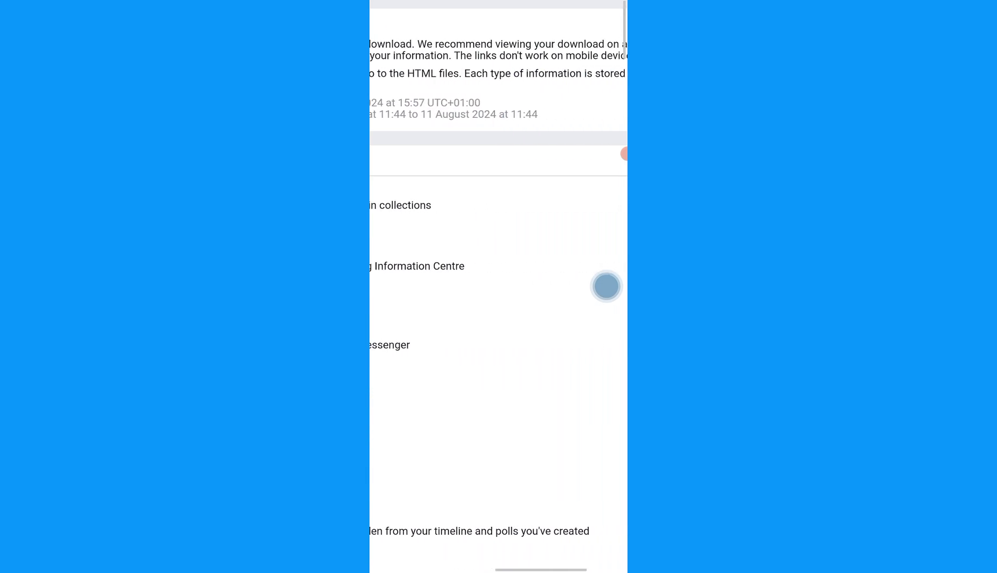
scroll(606, 287, left, 2)
scroll(606, 287, left, 3)
scroll(606, 287, left, 1)
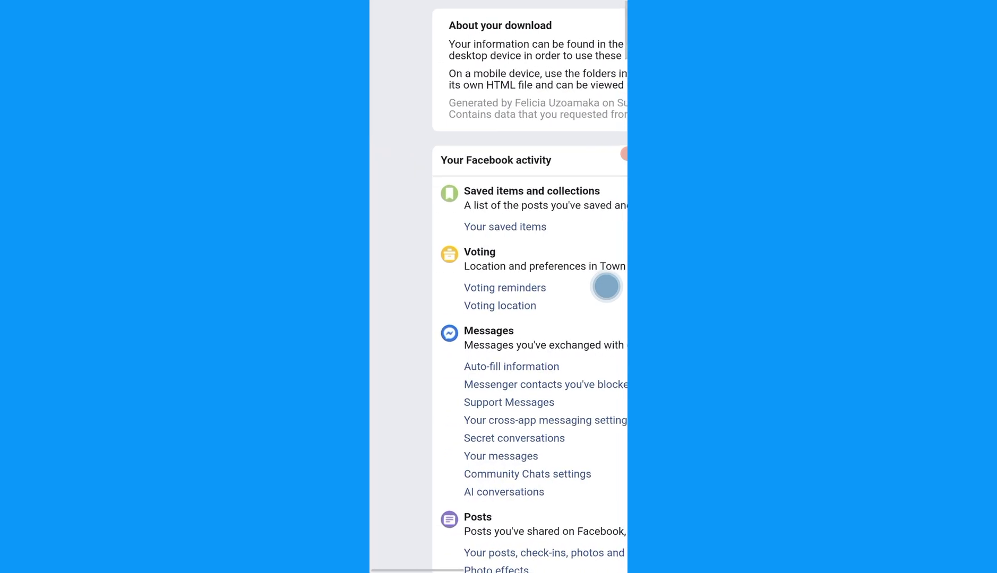
scroll(606, 287, right, 1)
scroll(606, 287, right, 1)
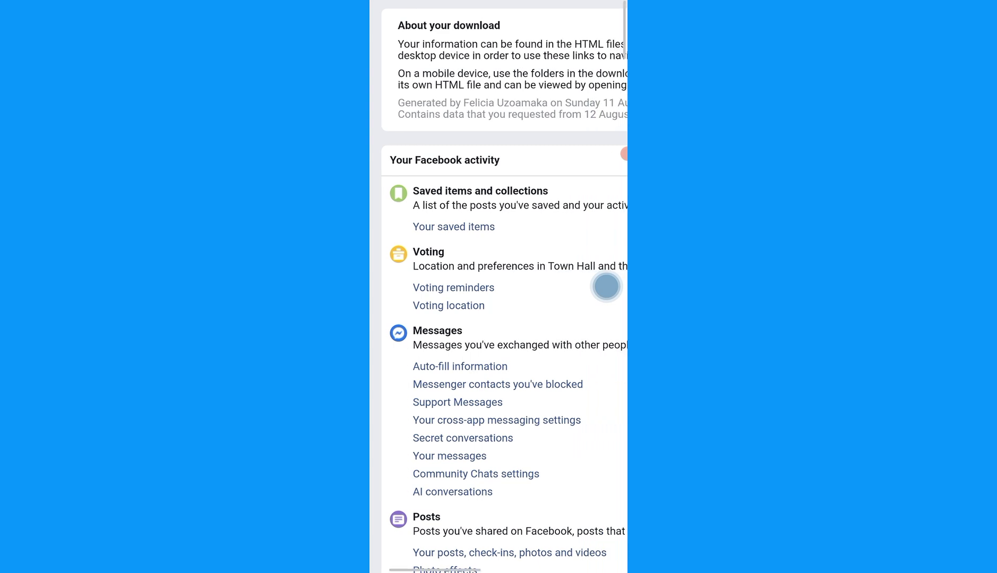
scroll(606, 287, right, 1)
scroll(606, 287, right, 2)
scroll(606, 287, right, 2)
scroll(606, 287, right, 2)
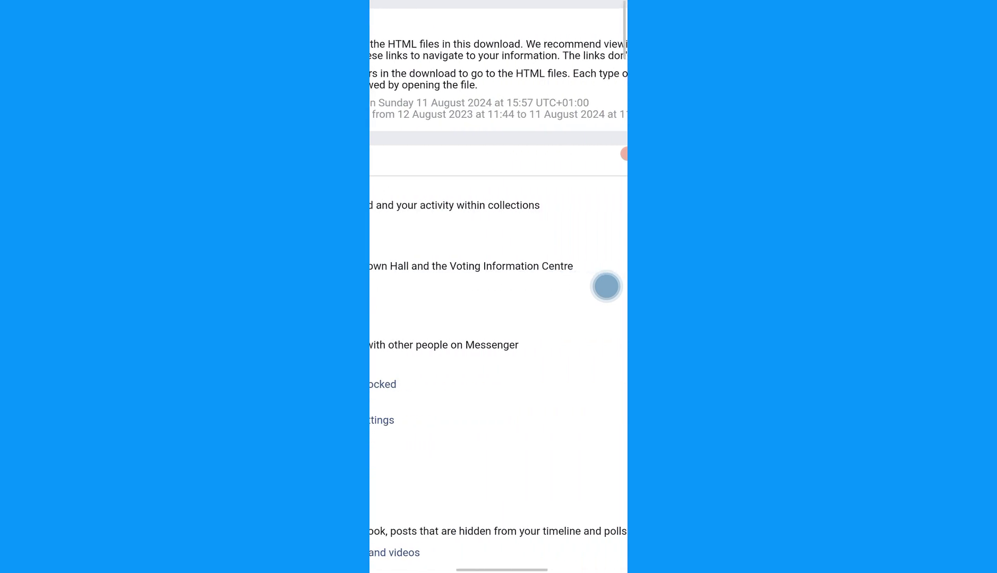
scroll(606, 286, right, 2)
scroll(606, 287, right, 1)
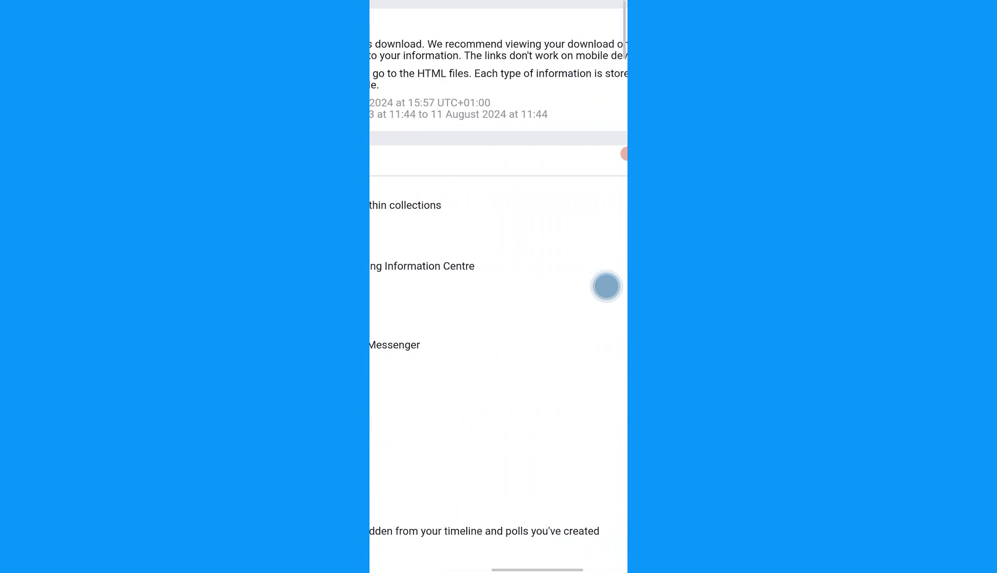
scroll(606, 286, right, 1)
scroll(607, 287, right, 1)
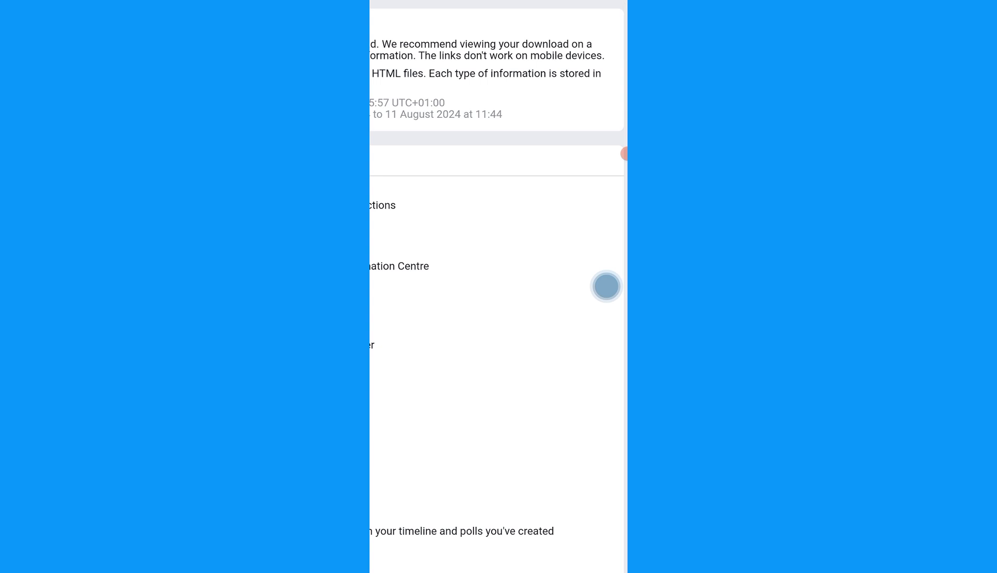
scroll(606, 287, left, 2)
scroll(607, 286, left, 3)
scroll(606, 287, left, 1)
scroll(606, 286, left, 1)
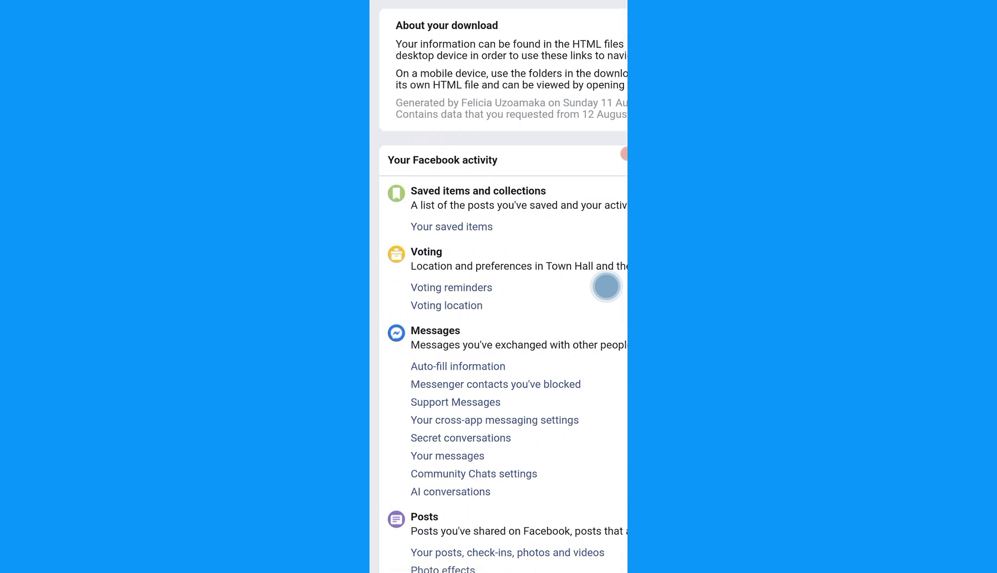
scroll(606, 286, right, 1)
scroll(606, 287, right, 1)
scroll(606, 286, right, 1)
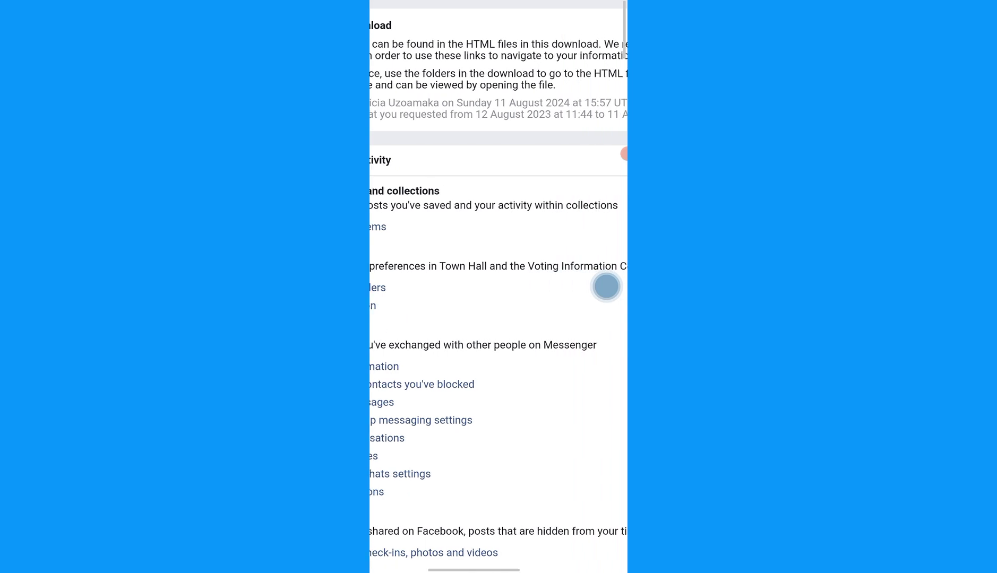
scroll(607, 287, right, 1)
scroll(606, 287, right, 1)
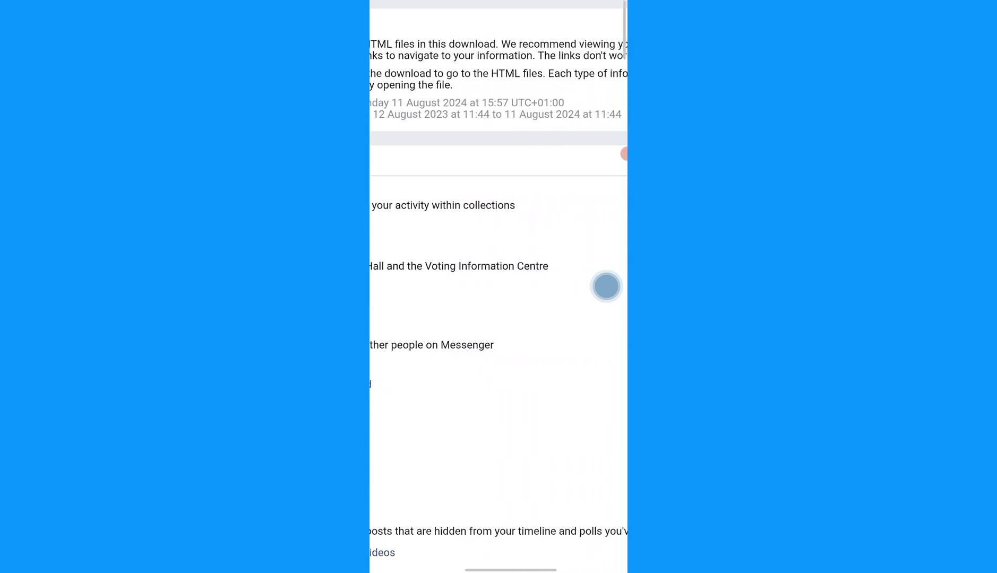
scroll(607, 287, right, 2)
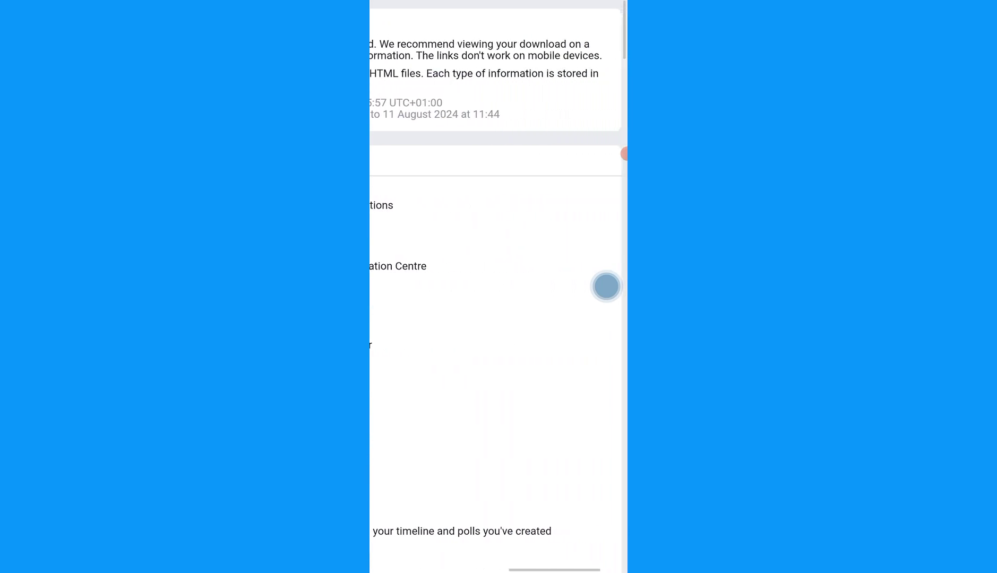
scroll(606, 286, left, 3)
scroll(607, 286, left, 3)
scroll(606, 287, left, 1)
scroll(607, 287, left, 1)
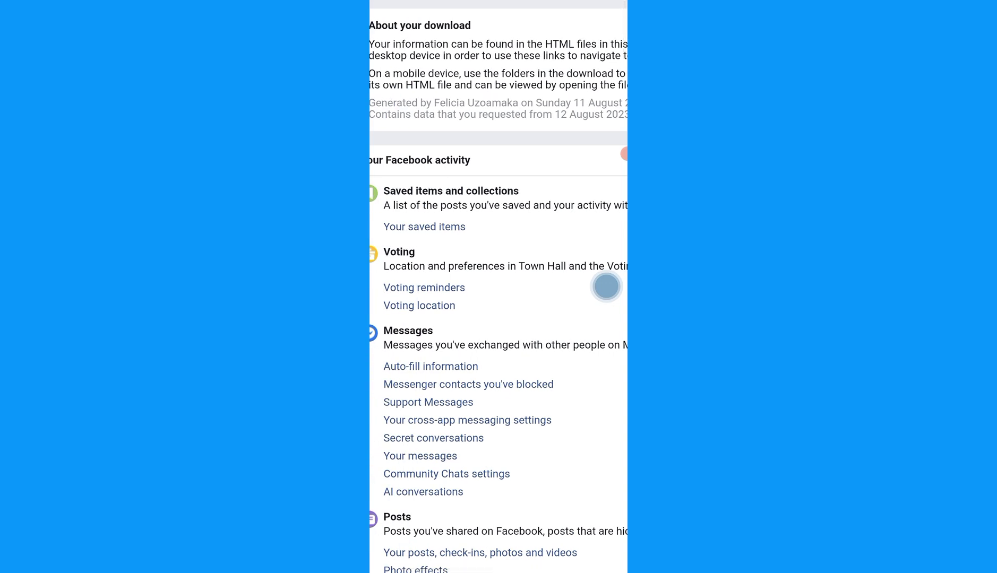
scroll(606, 287, right, 1)
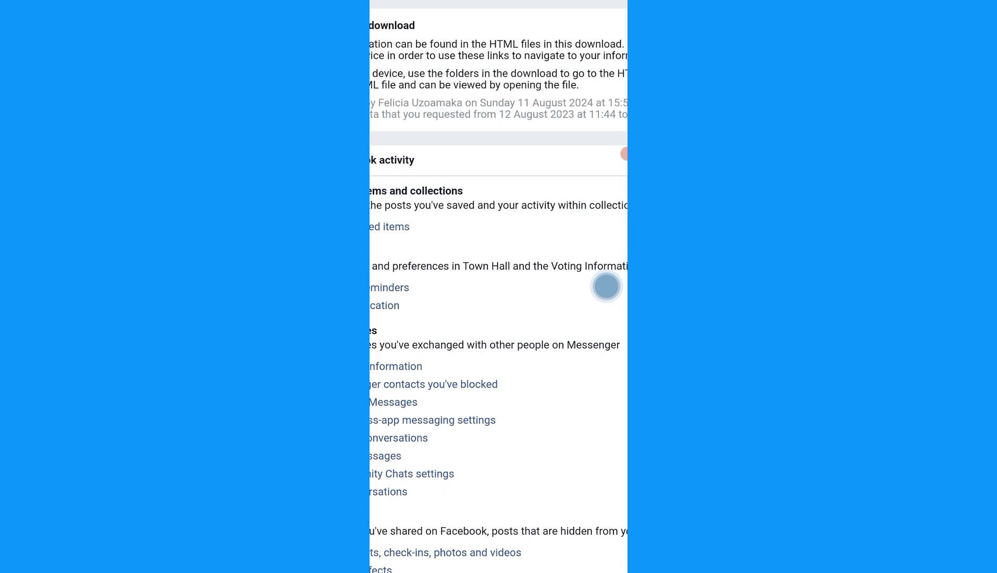
scroll(607, 286, down, 2)
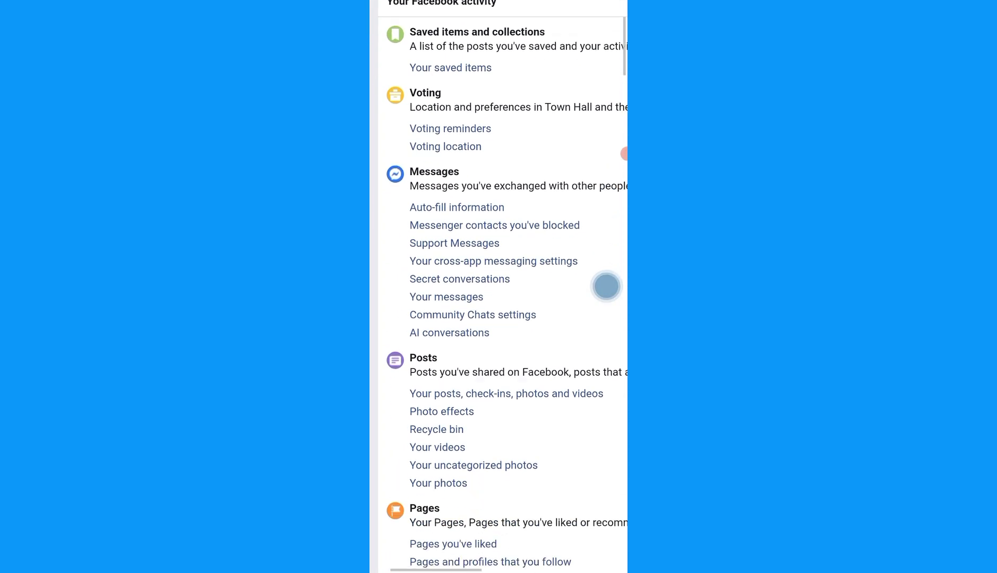
scroll(606, 286, down, 2)
scroll(606, 287, down, 2)
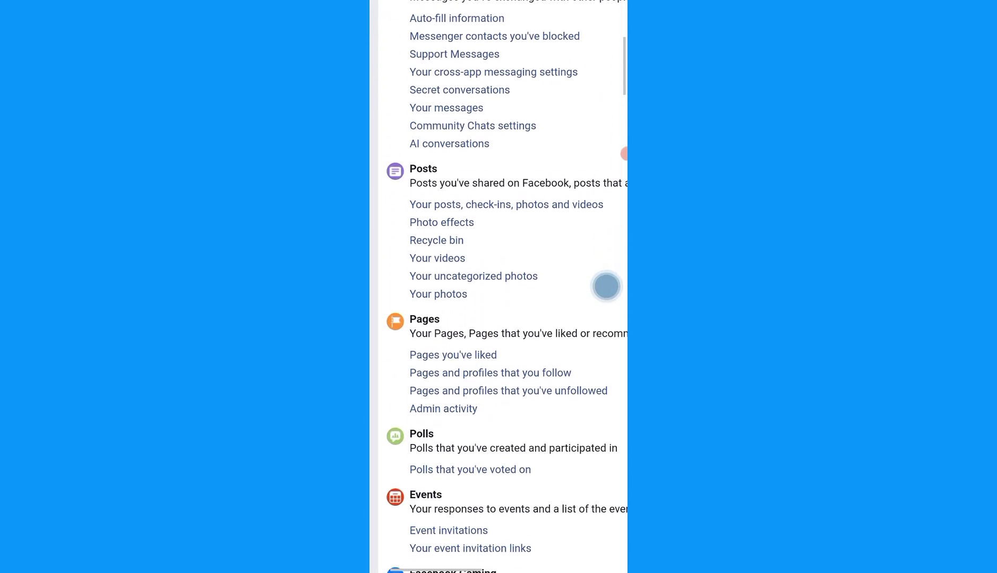
scroll(606, 287, down, 2)
scroll(606, 287, up, 3)
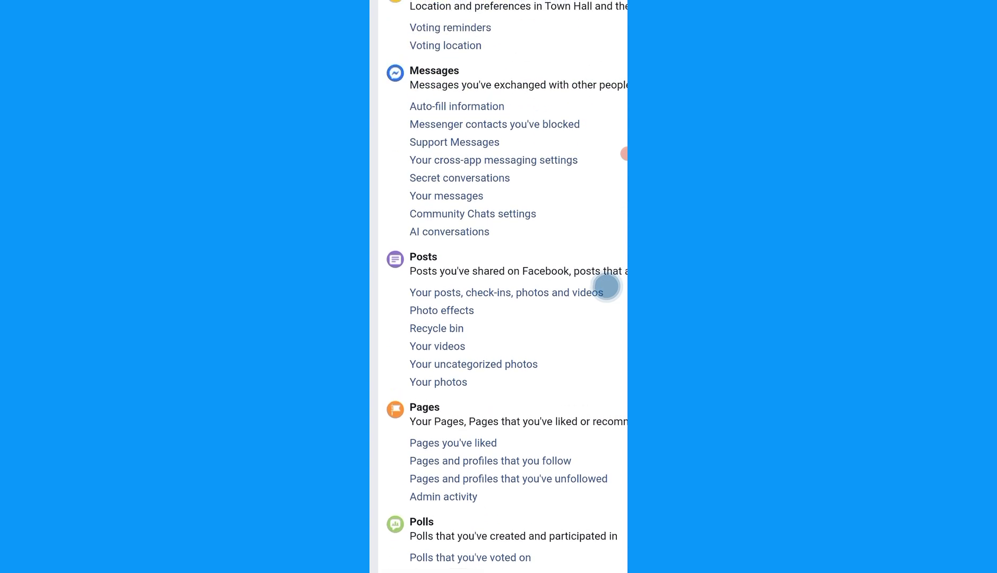
scroll(606, 286, up, 3)
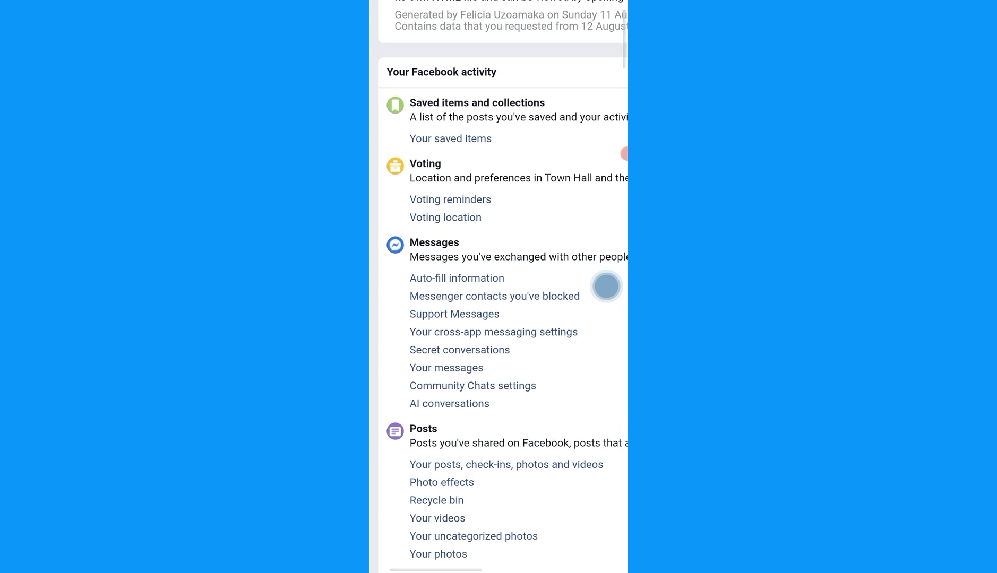
scroll(606, 286, down, 1)
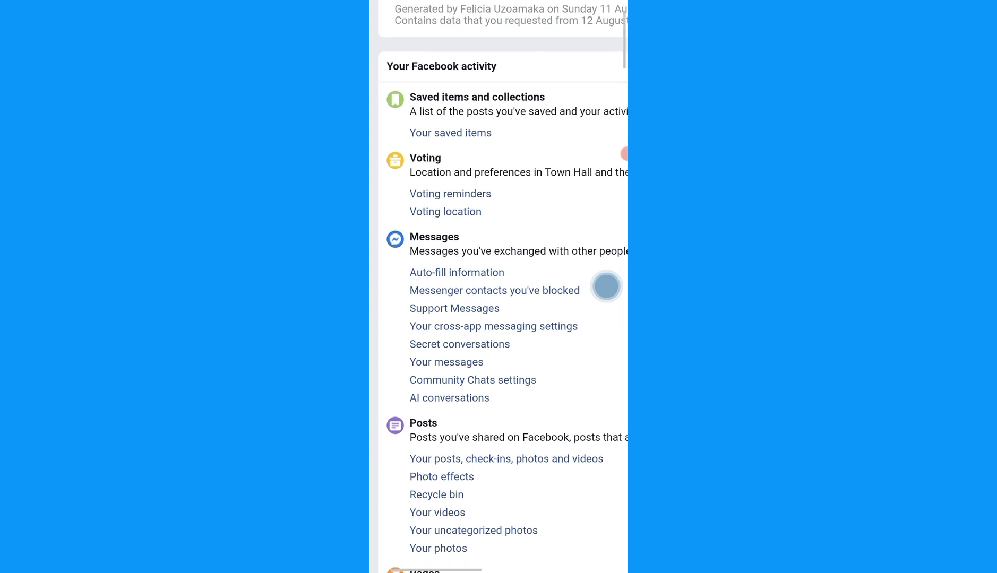